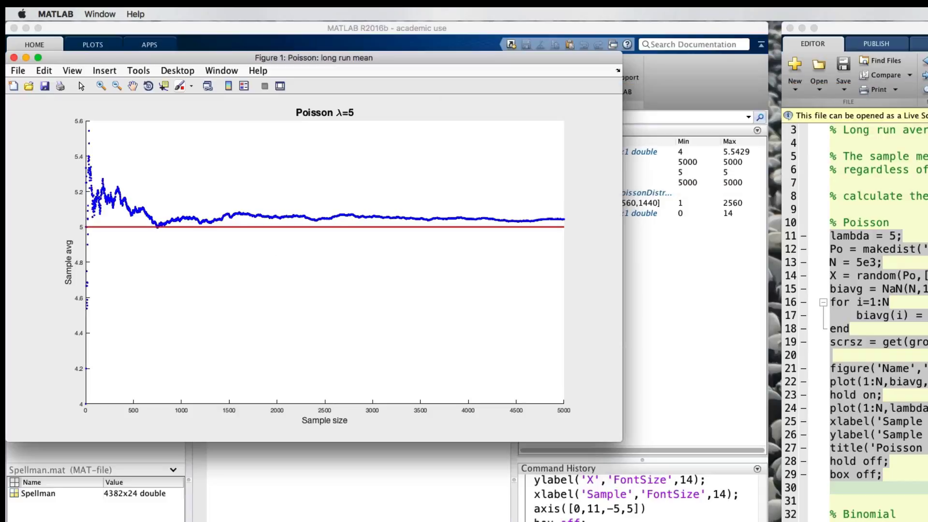
pyautogui.scroll(-2, 871, 326)
pyautogui.scroll(-5, 870, 327)
pyautogui.scroll(-1, 869, 326)
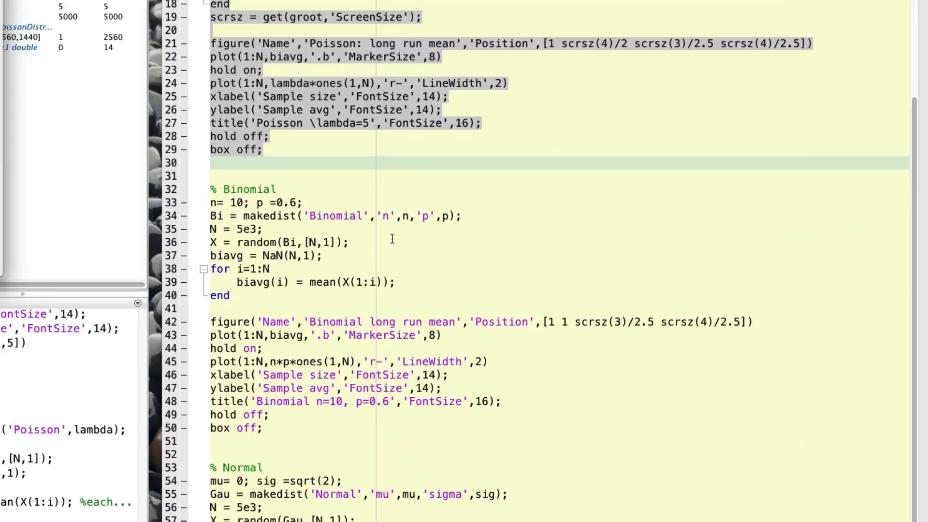
pyautogui.scroll(-3, 391, 231)
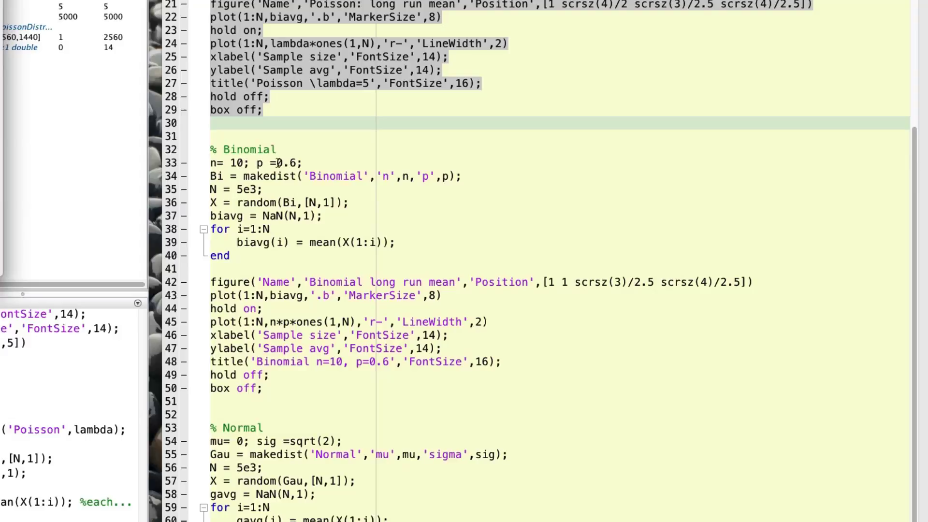
# Step: Select lines 33–50, the Binomial n=10, p=0.6 section, and run it with F9
pyautogui.click(210, 166)
pyautogui.moveTo(218, 272); pyautogui.dragTo(210, 401)
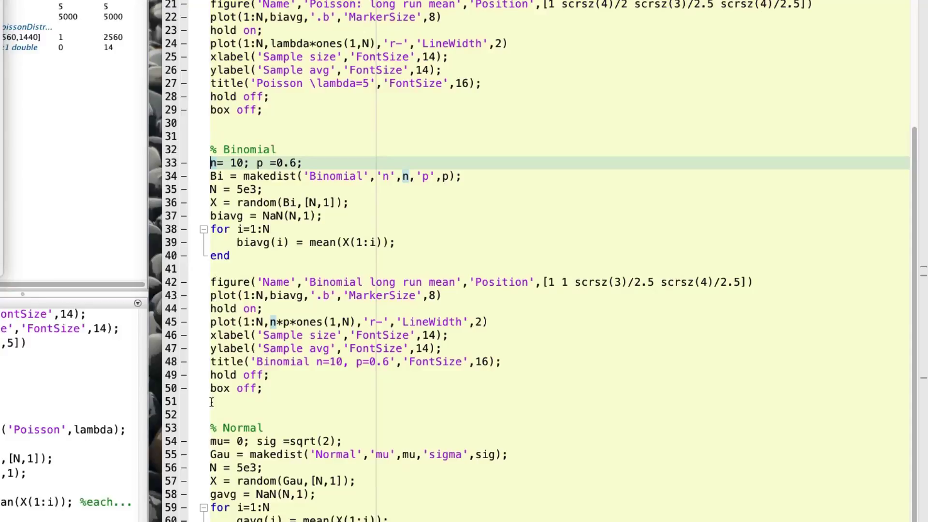
pyautogui.press('F9')
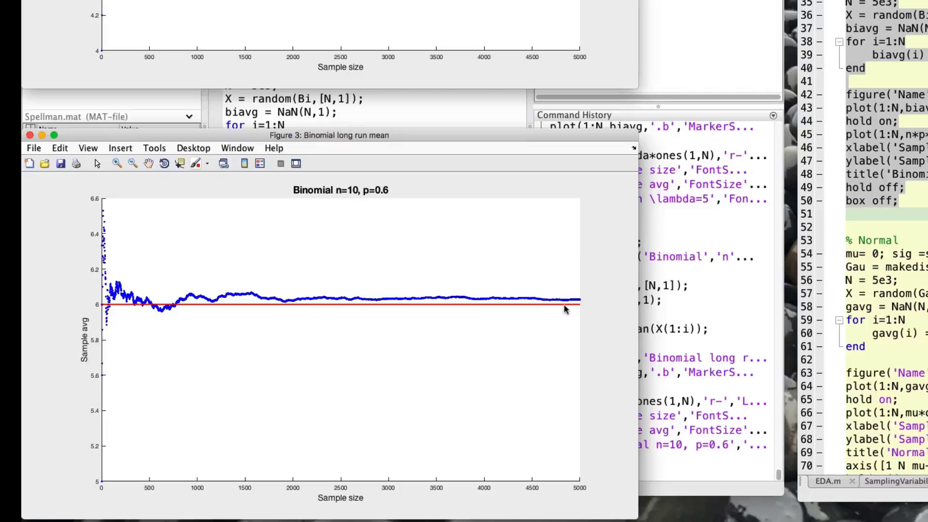
pyautogui.scroll(-2, 862, 239)
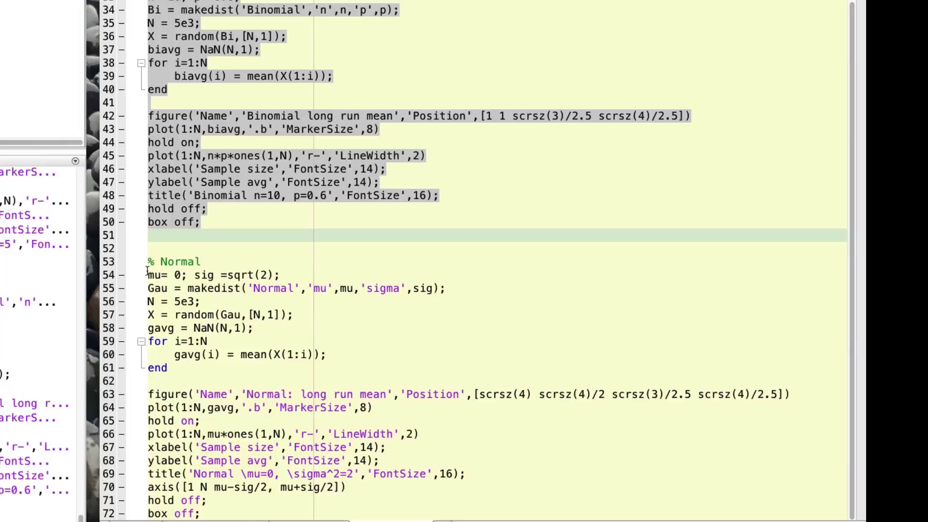
# Step: Select lines 54–72, the Normal μ=0, σ²=2 section, and evaluate it with F9
pyautogui.click(147, 274)
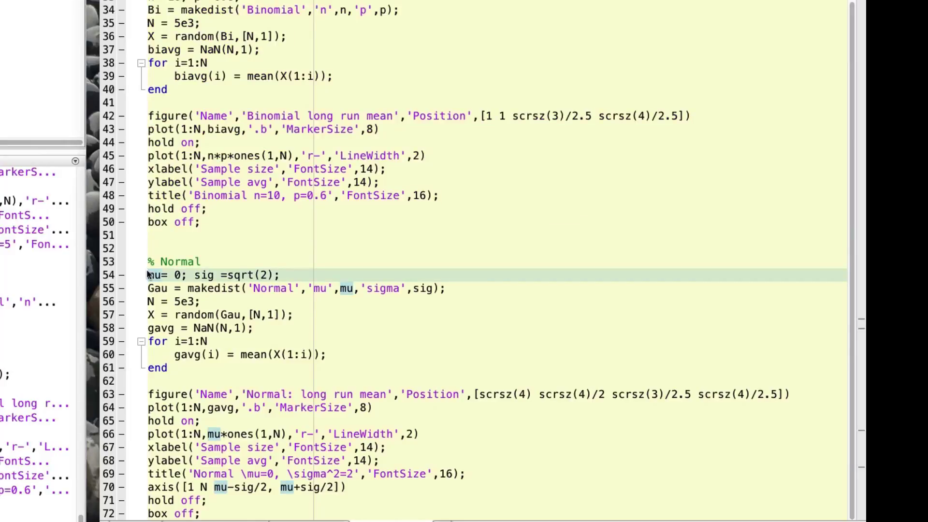
pyautogui.keyDown('shift'); pyautogui.click(212, 513); pyautogui.keyUp('shift')
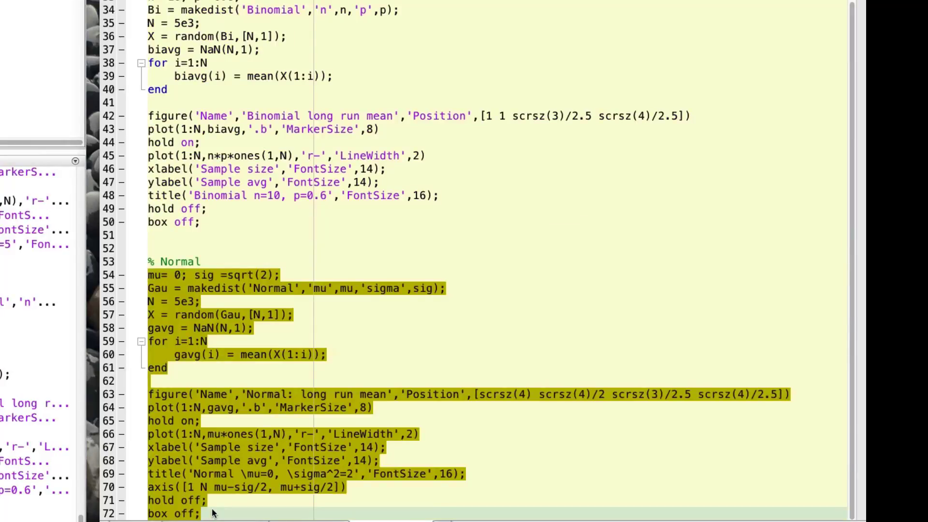
pyautogui.press('F9')
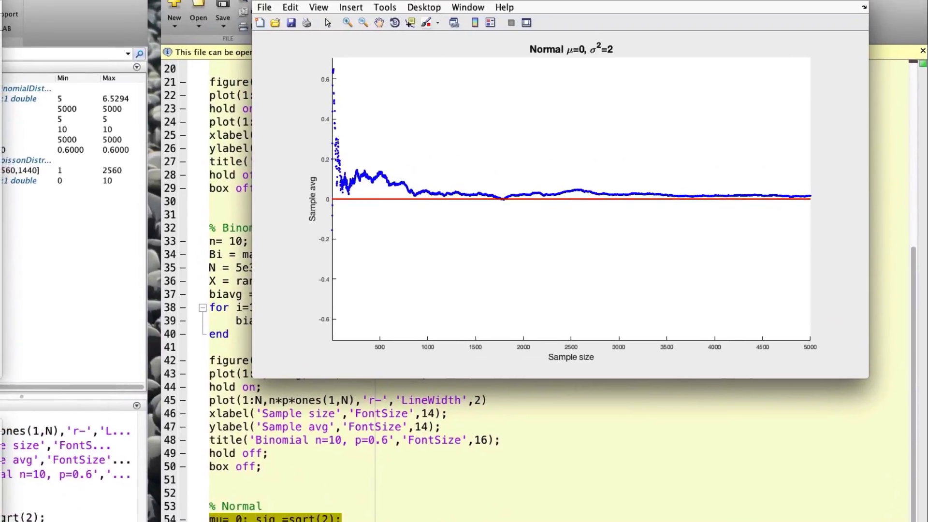